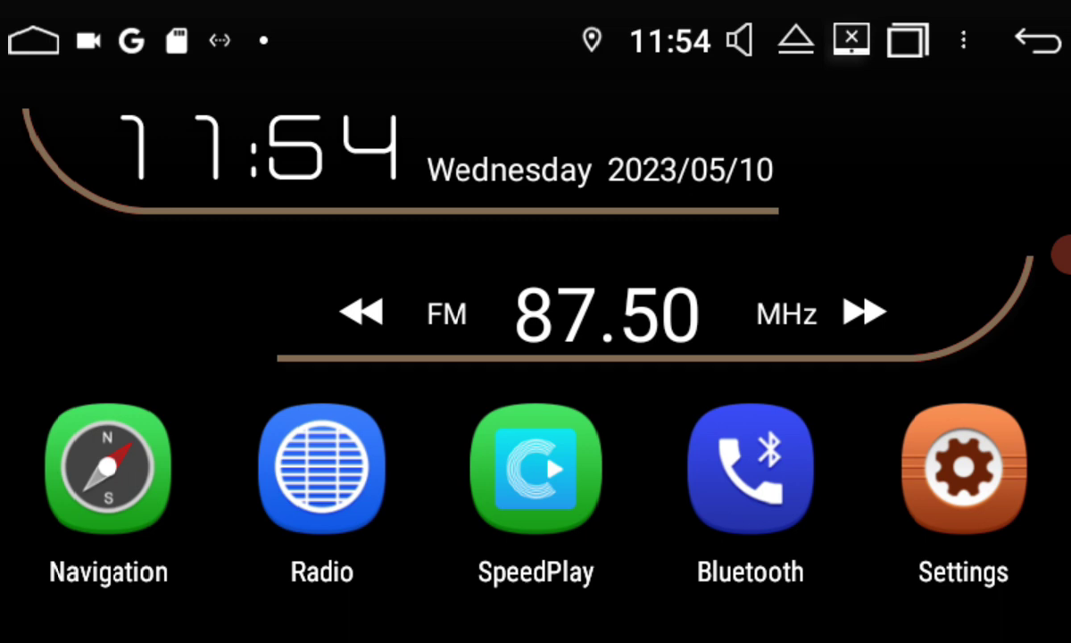
Swipe through the launcher's app pages to the APK Installer and launch it.
drag(920, 310, 85, 348)
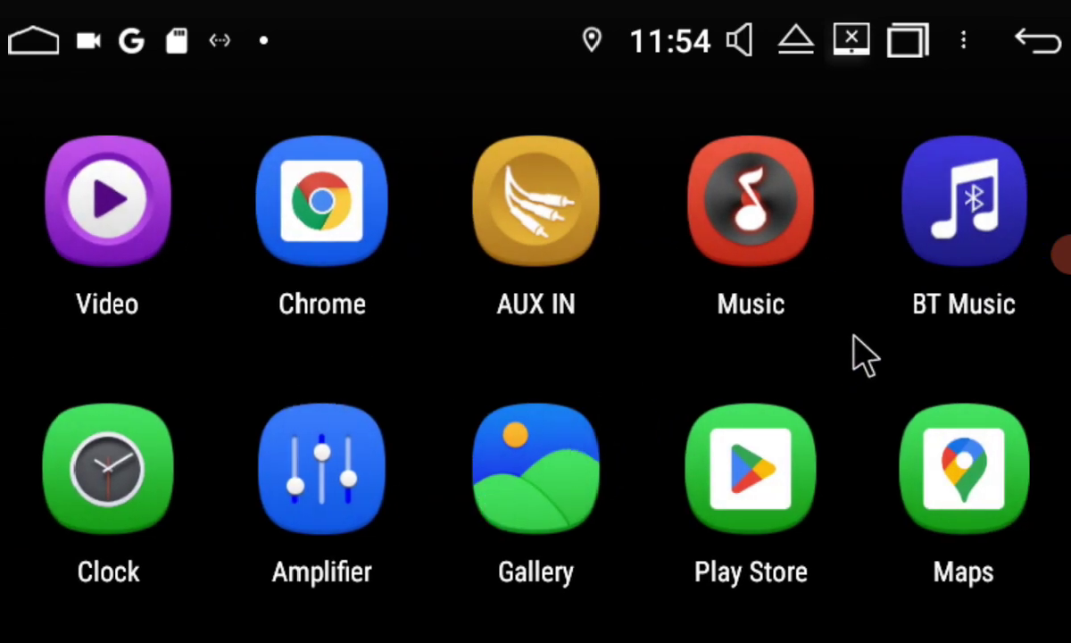
drag(879, 370, 9, 317)
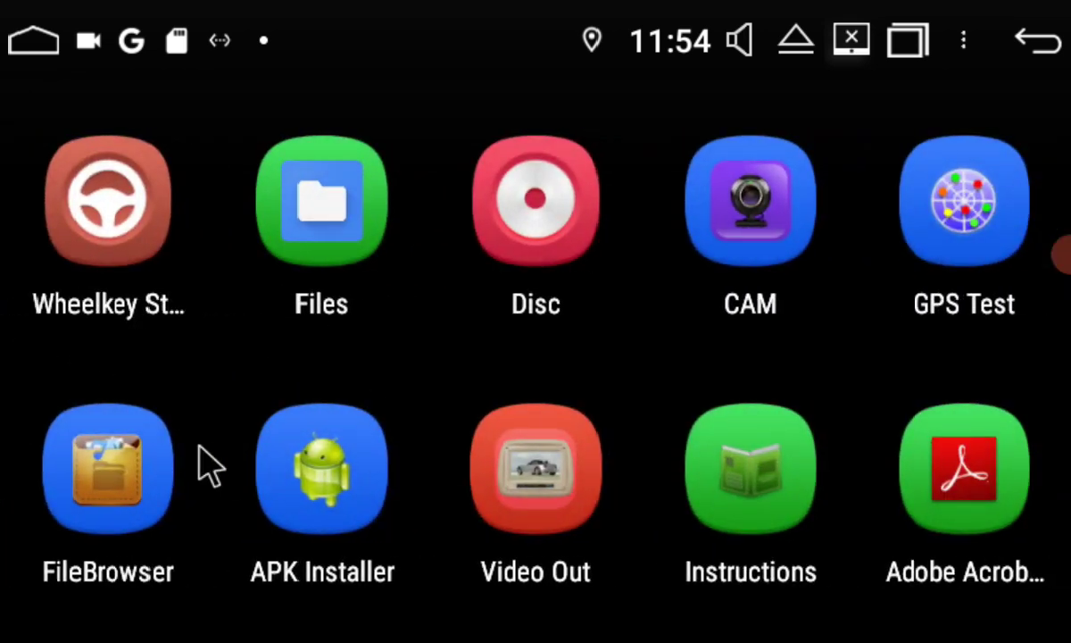
click(308, 471)
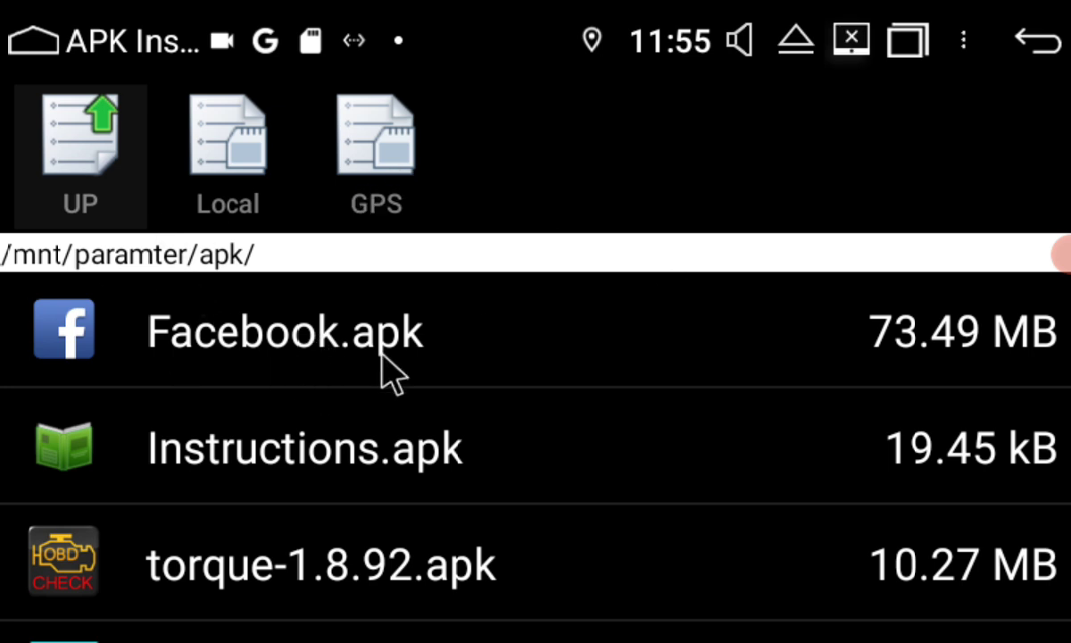
click(375, 169)
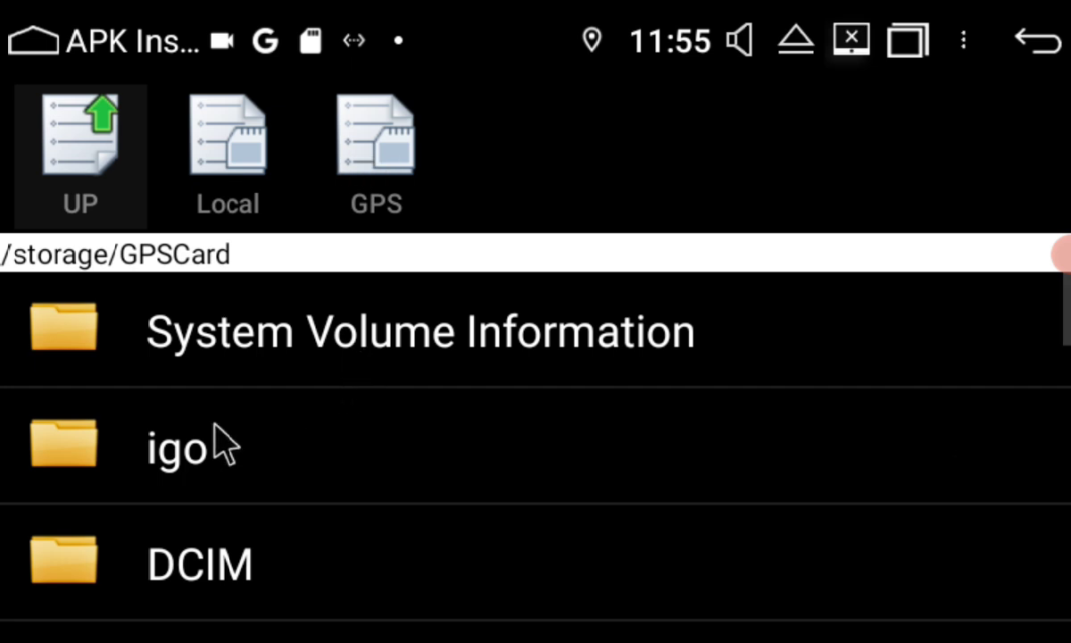
Open /storage/GPSCard/igo/ and scroll down to the 13.73 MB igo.apk package.
click(168, 465)
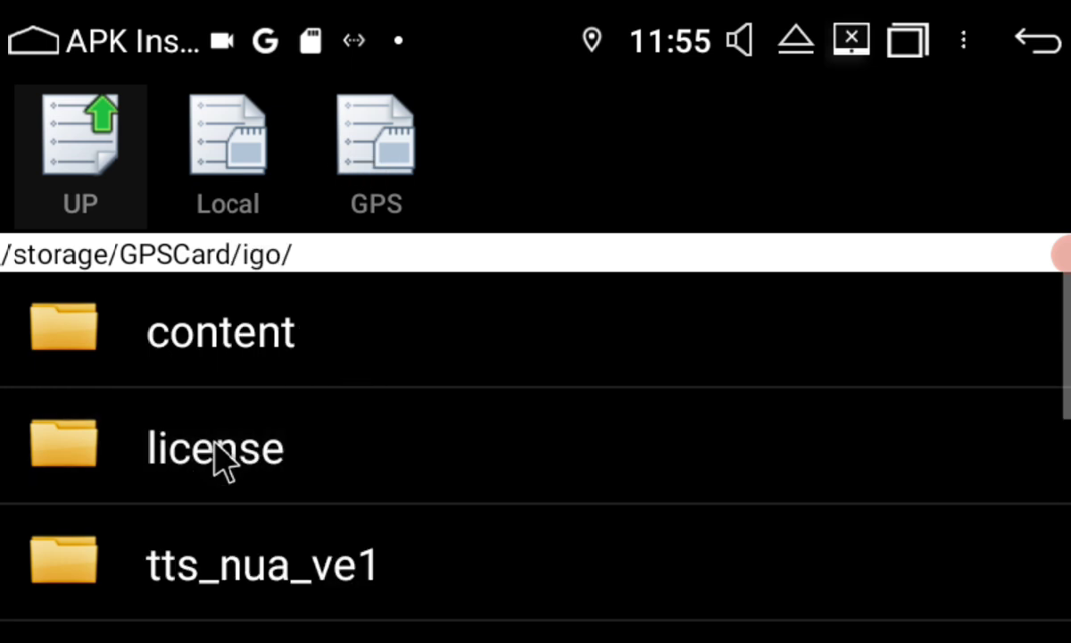
drag(479, 557, 567, 249)
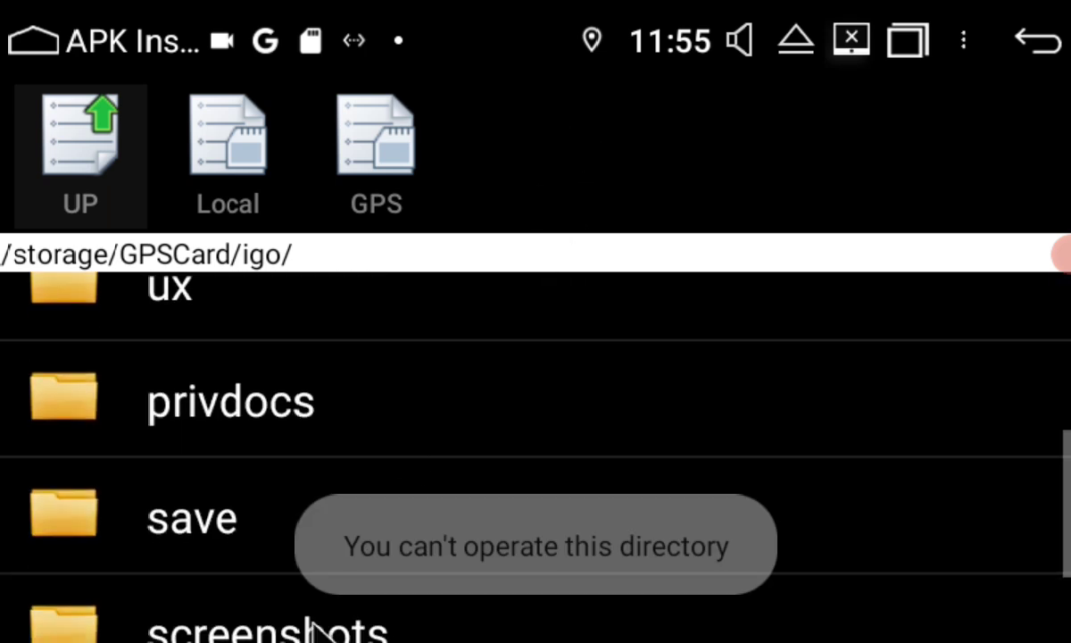
drag(540, 494, 590, 226)
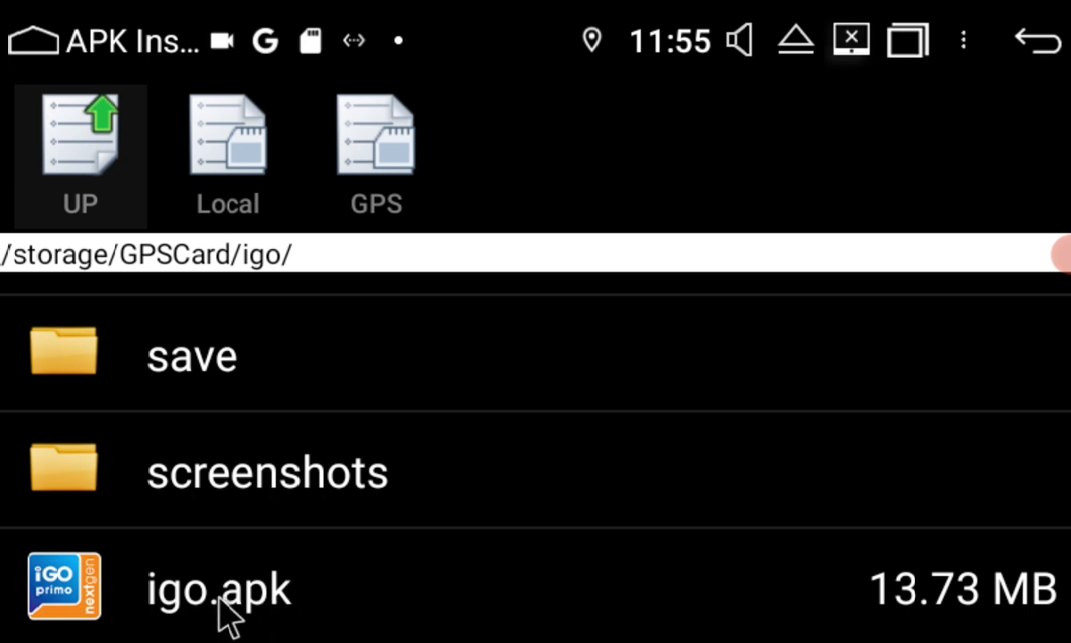
Install iGO Navigation from igo.apk and grant its Location and Contacts access.
click(219, 598)
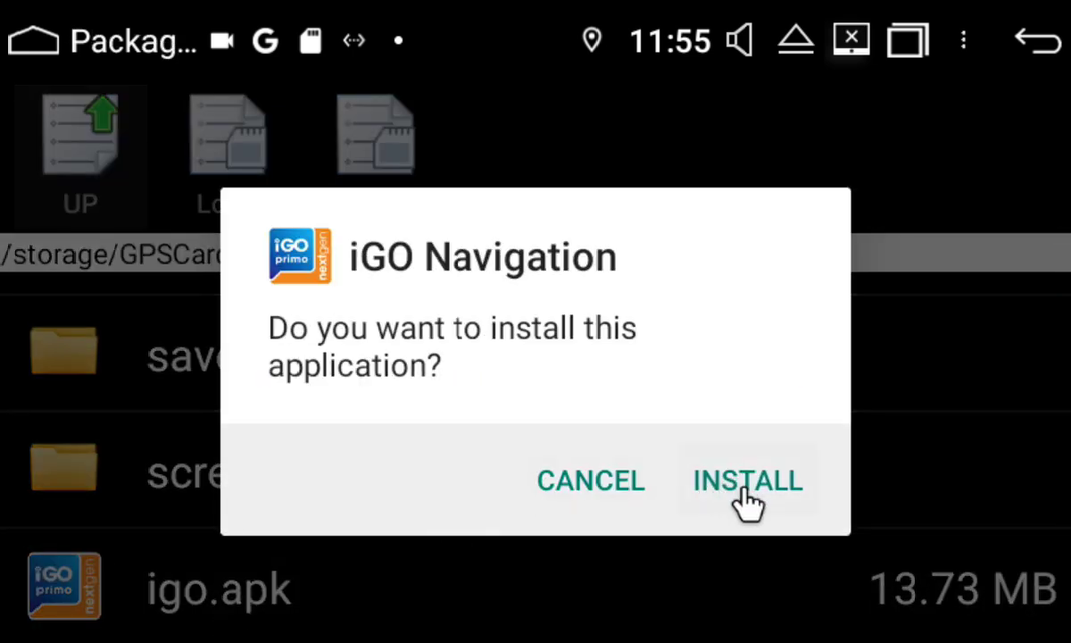
click(748, 497)
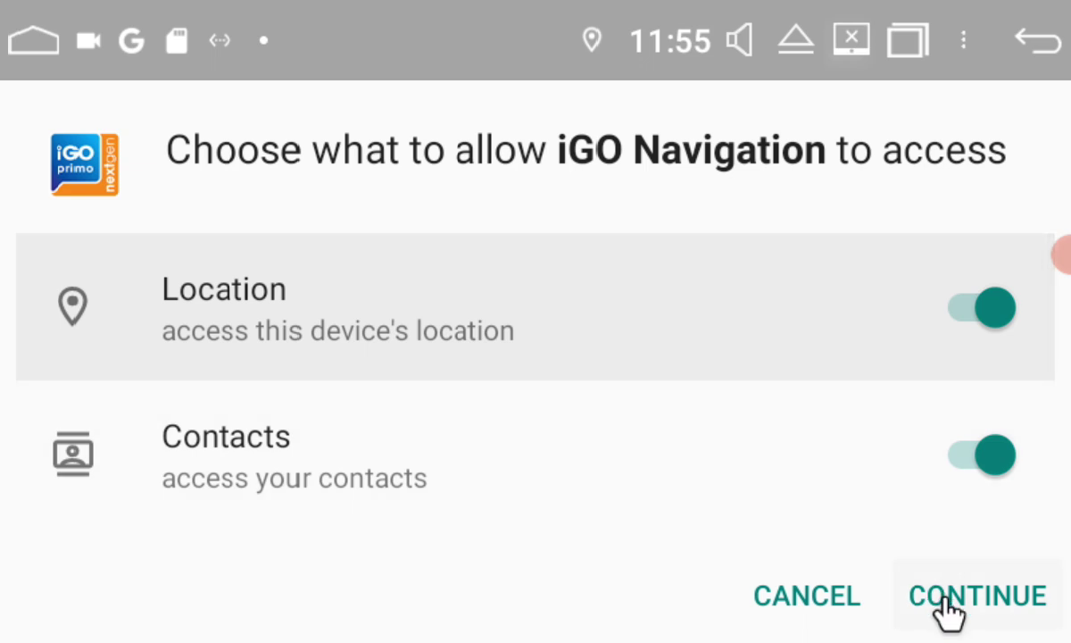
click(944, 602)
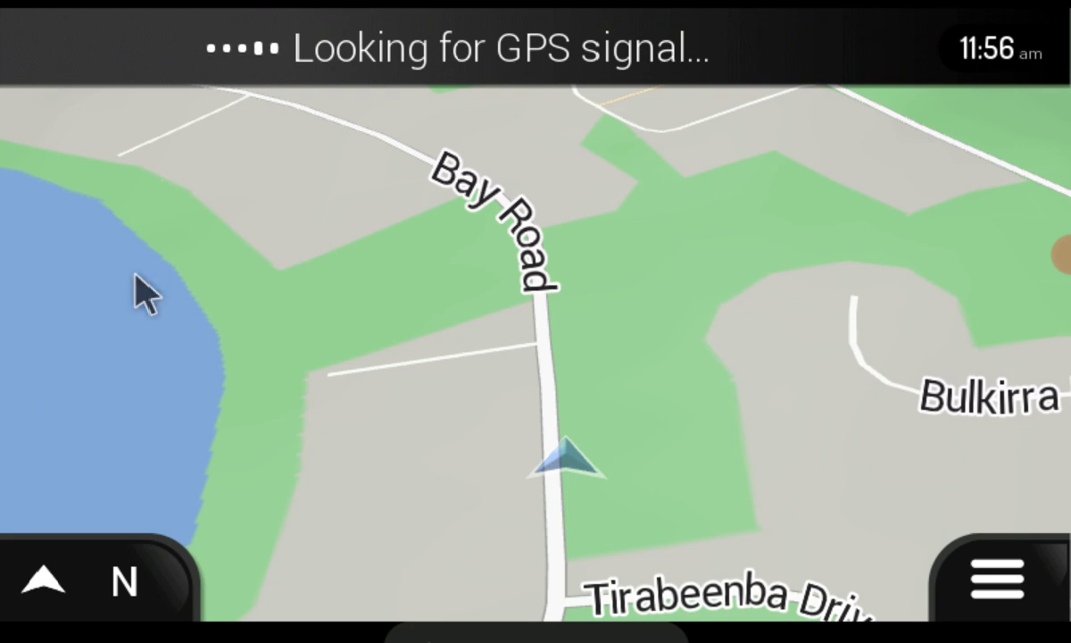
Go back from the loaded iGO map to the app page showing the iGO Navigation icon.
right_click(135, 275)
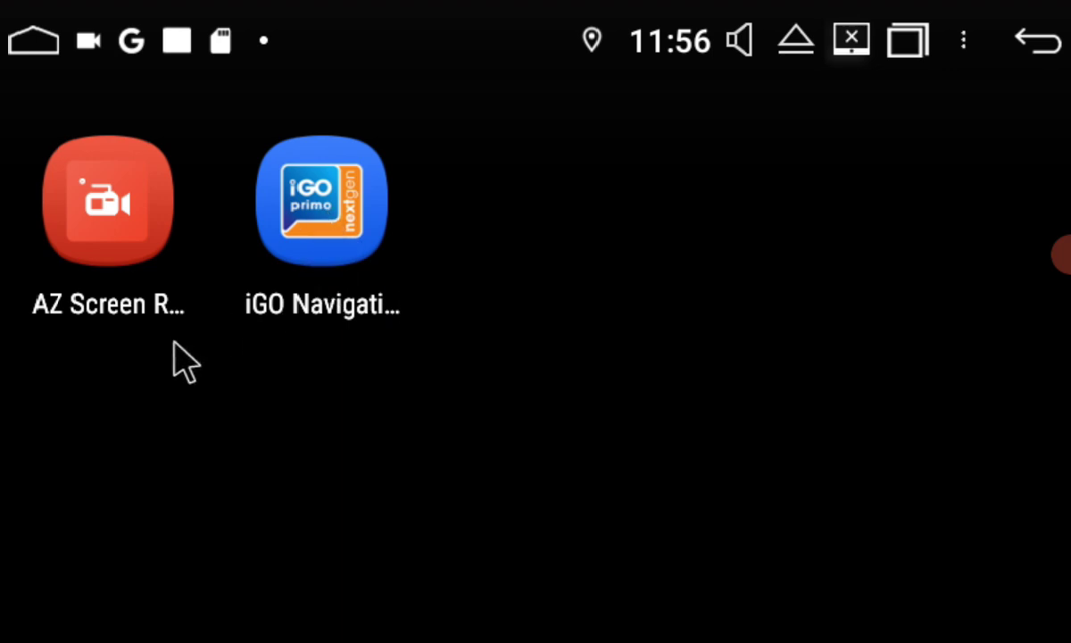
Return from the app pages to the home screen showing the clock and FM 87.50 MHz.
drag(158, 366, 538, 352)
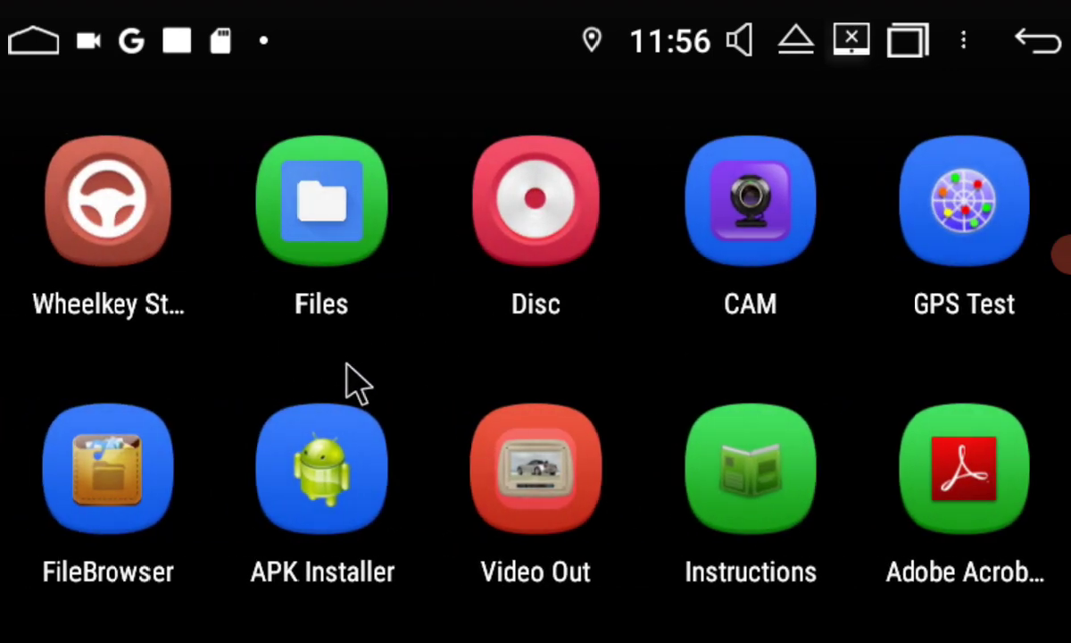
right_click(353, 382)
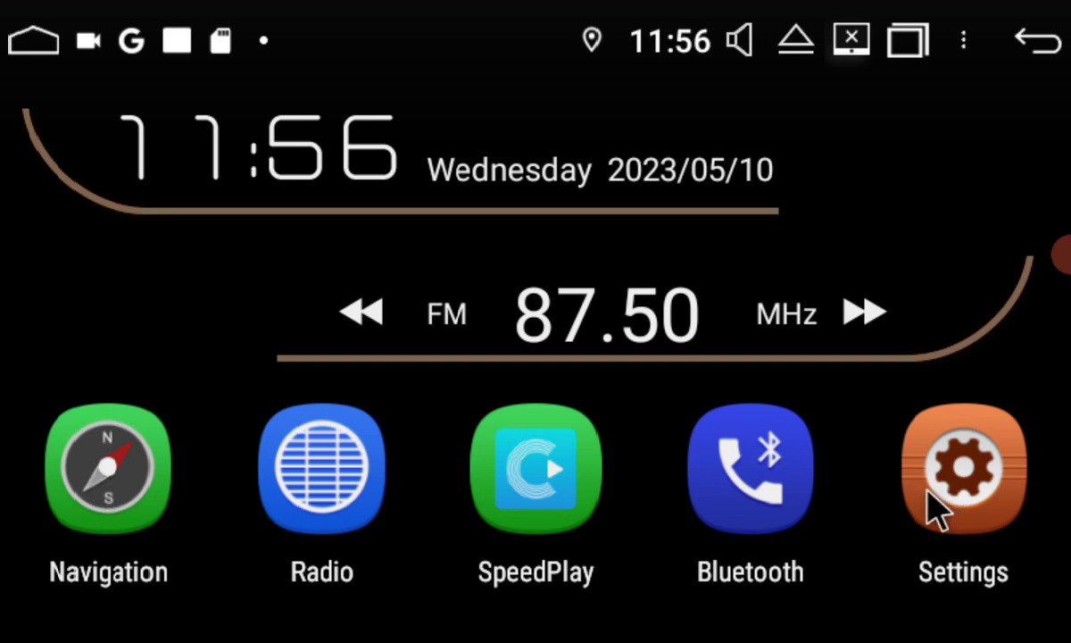
Select iGO Navigation under Car Settings > Navigation settings > Set a navigation software.
click(971, 489)
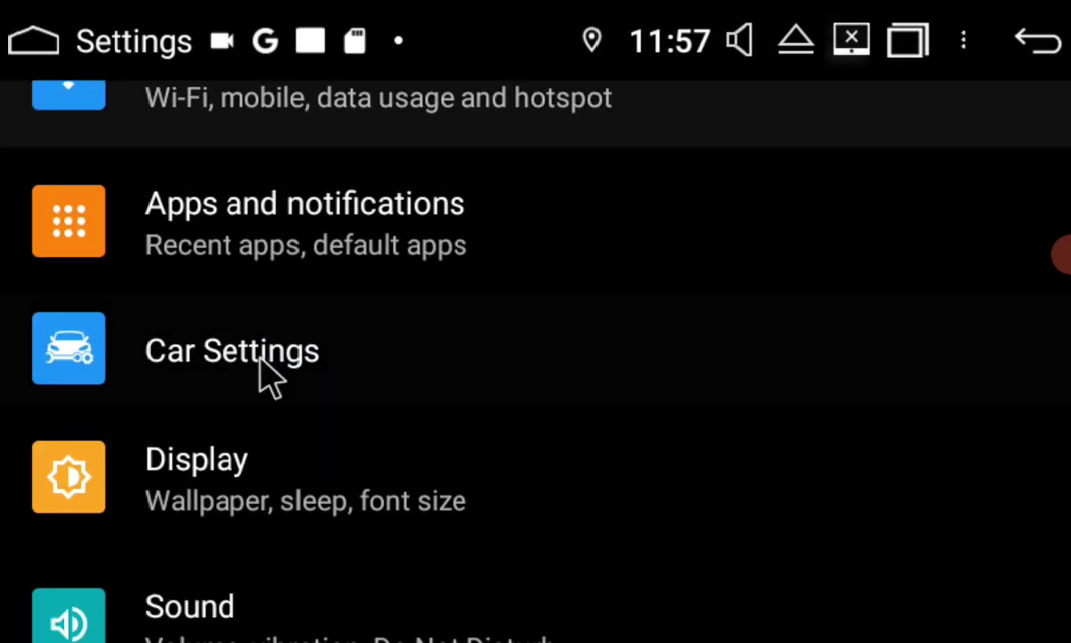
click(250, 368)
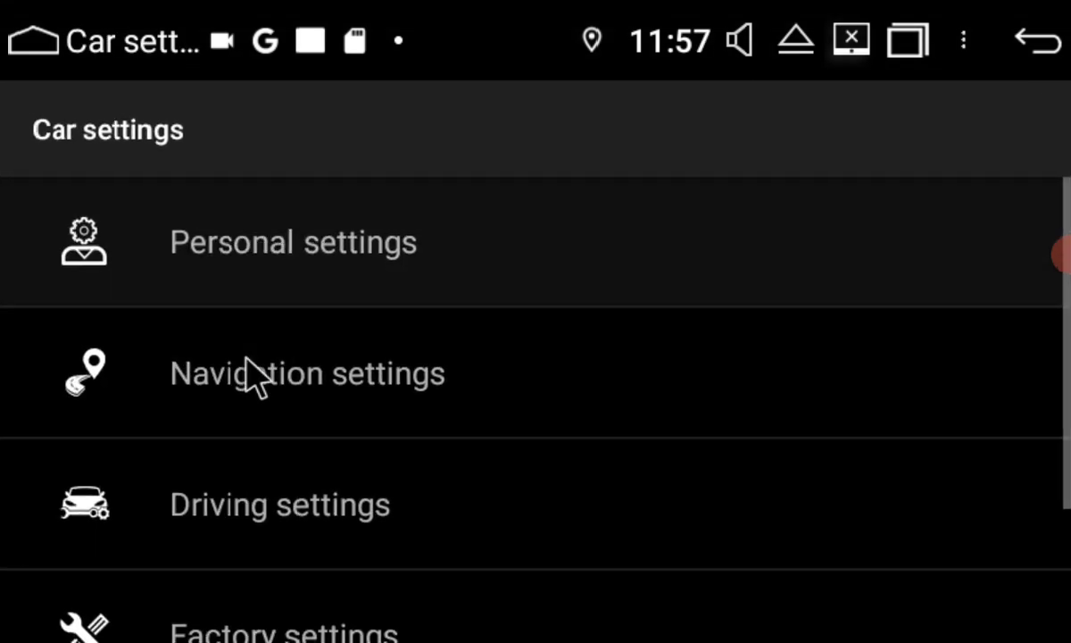
click(301, 394)
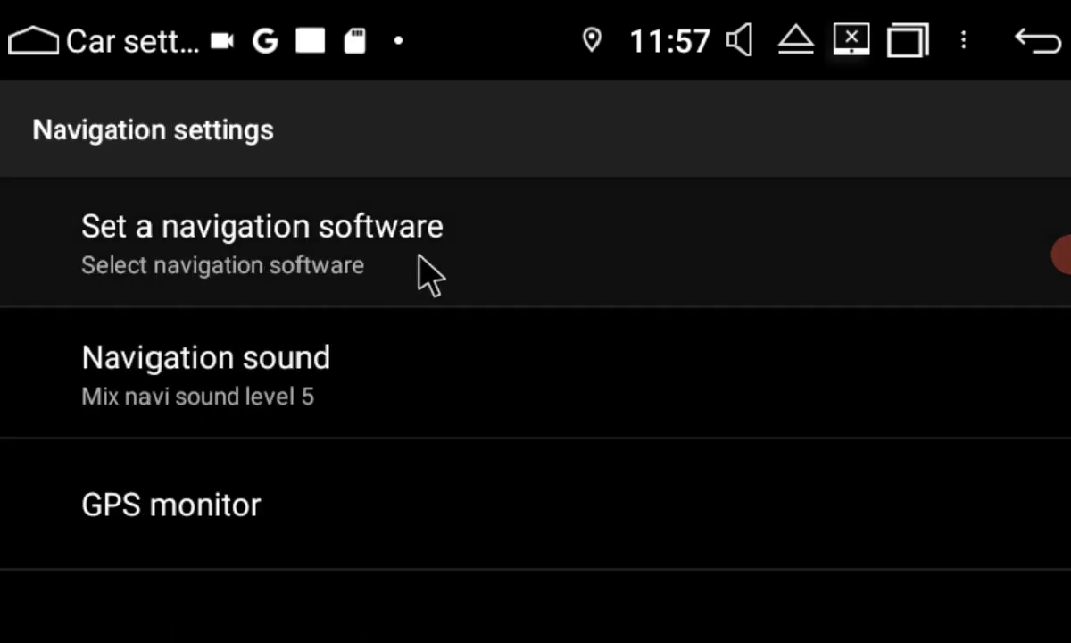
click(349, 256)
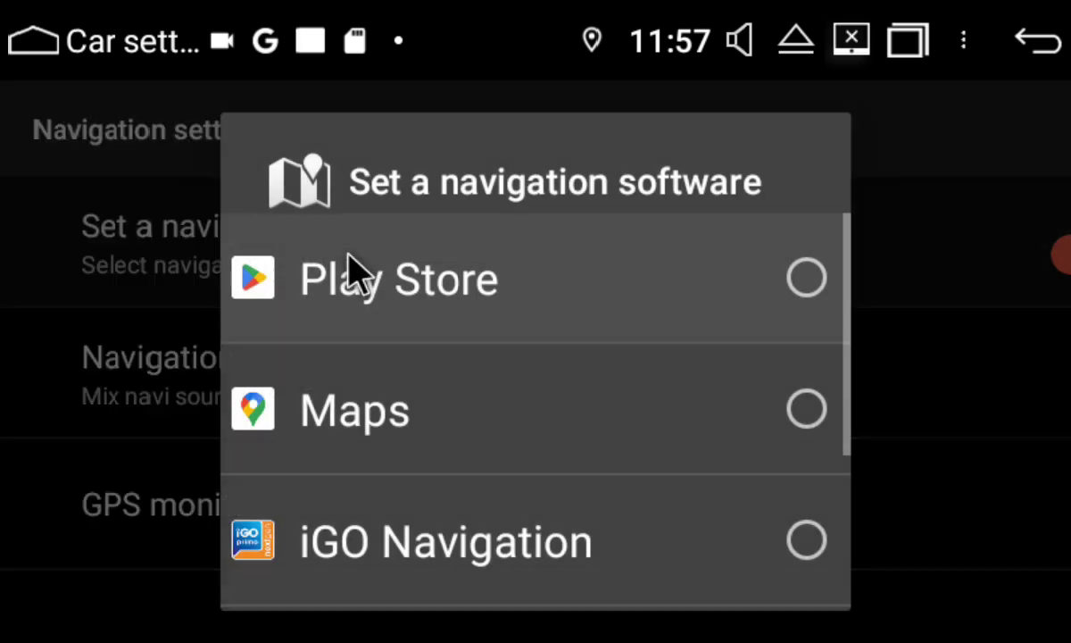
click(801, 555)
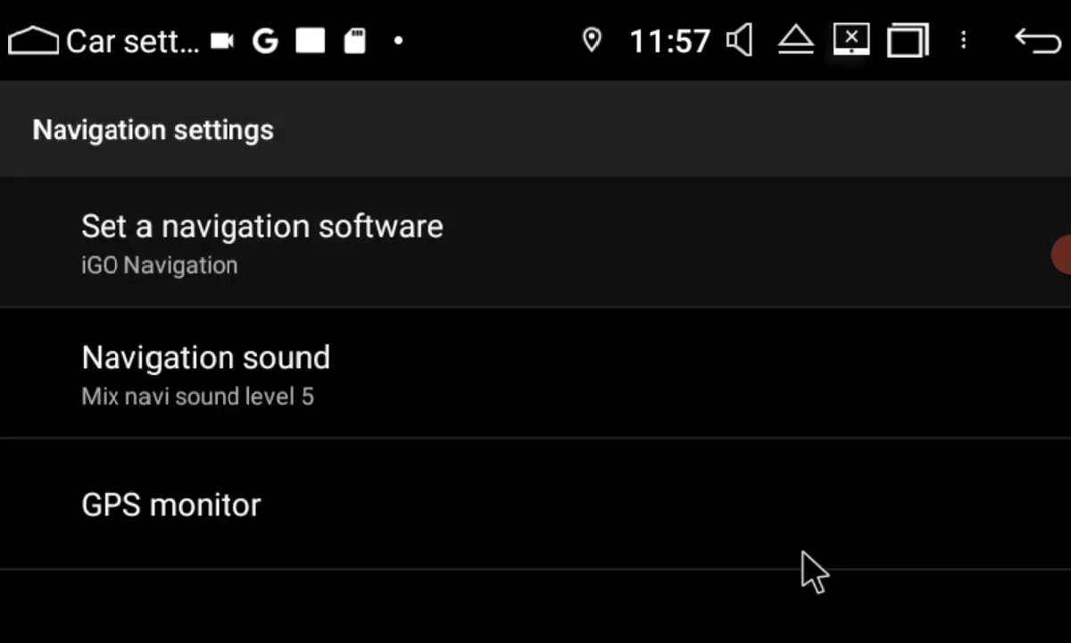
click(31, 47)
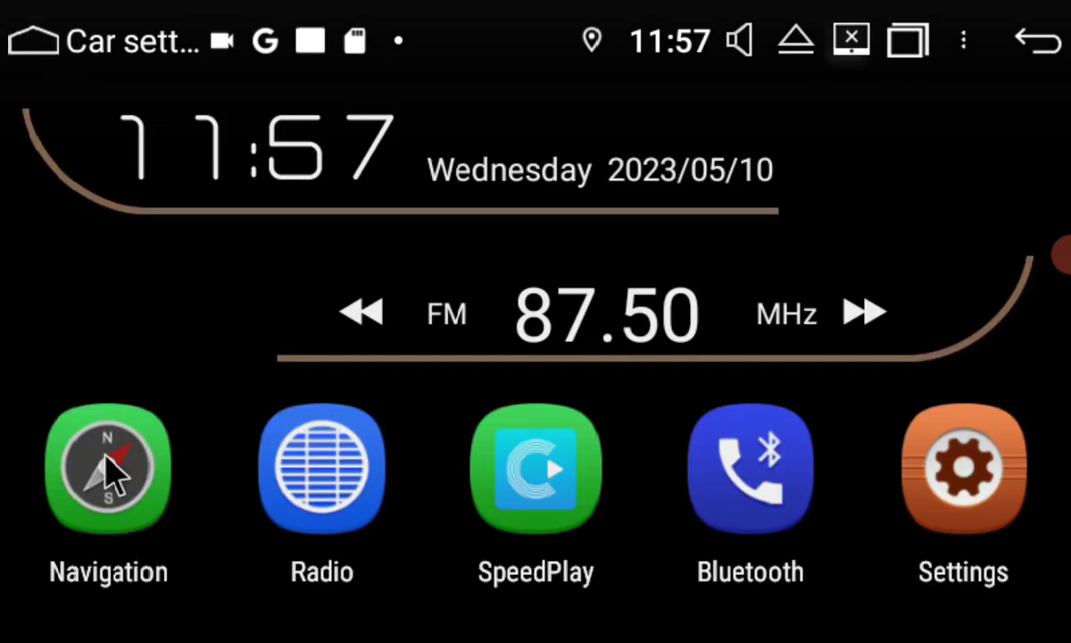
Launch iGO Navigation from the Navigation icon on the launcher's home screen.
click(112, 466)
click(100, 506)
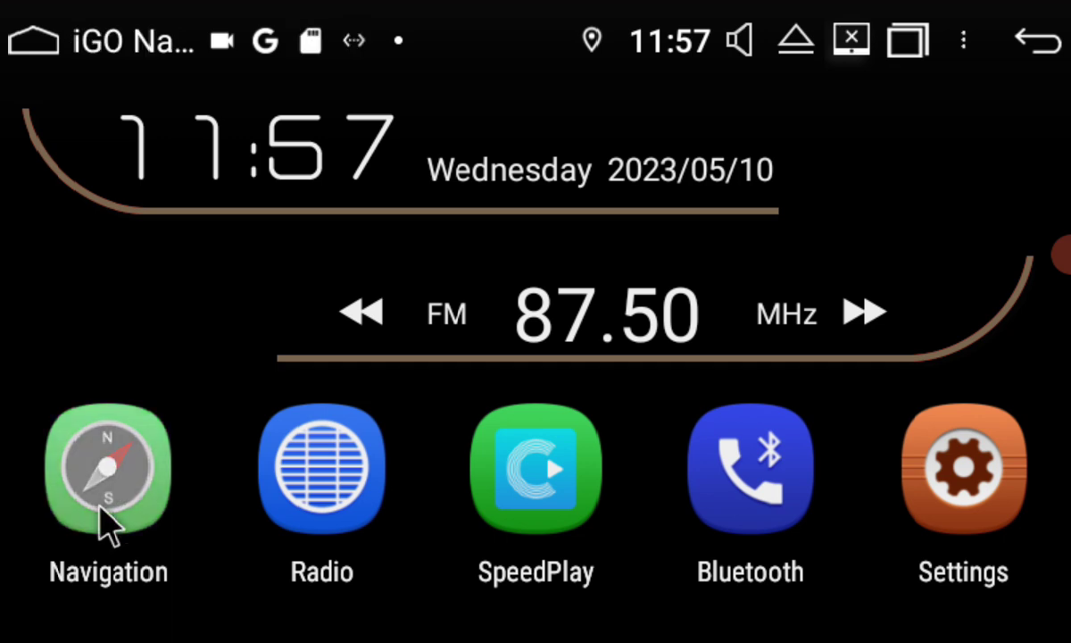